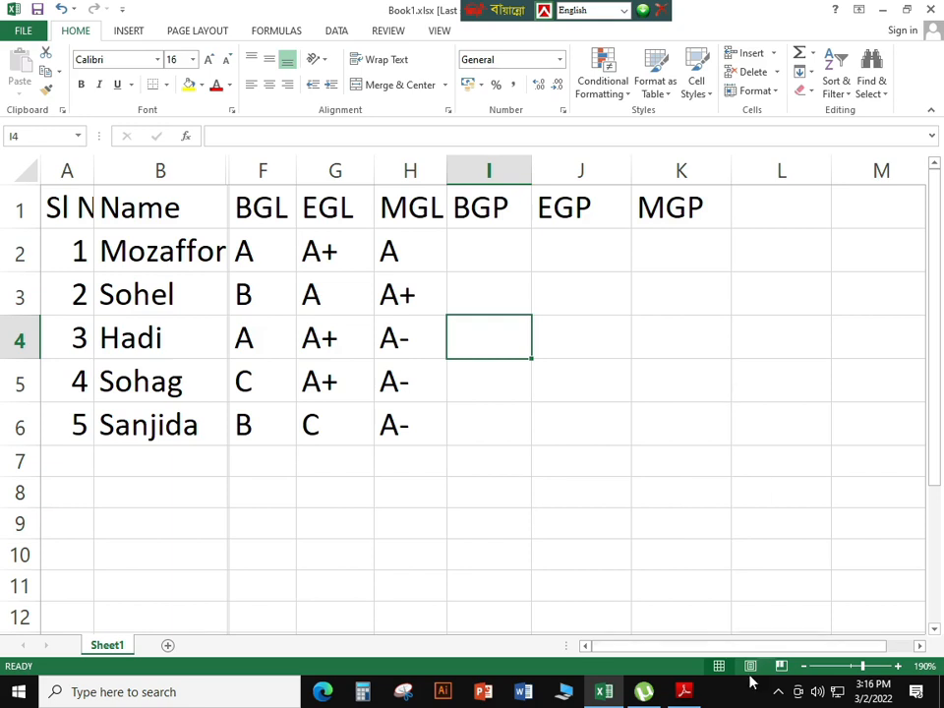
Review the Logical Function table in 1-13.pdf in Adobe Reader and return to the Excel workbook.
mouse_move(685, 691)
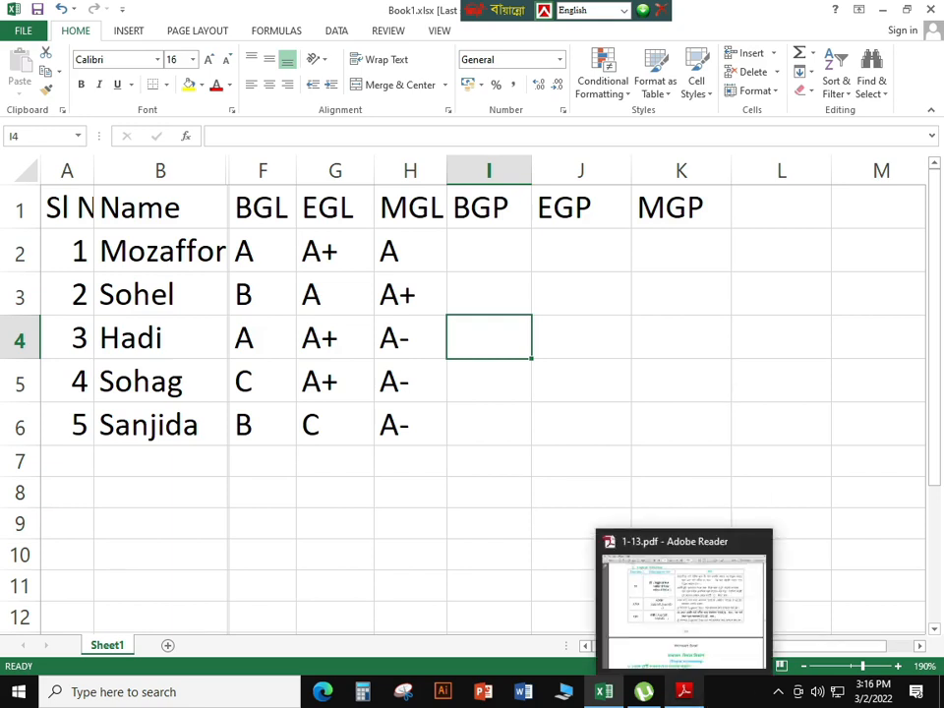
click(685, 605)
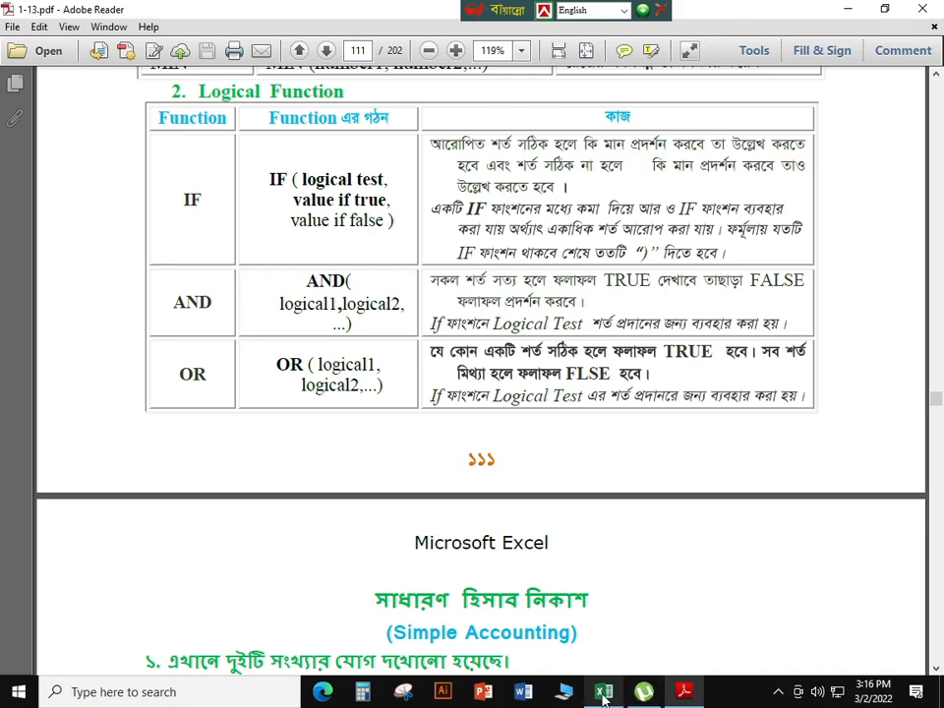
mouse_move(605, 694)
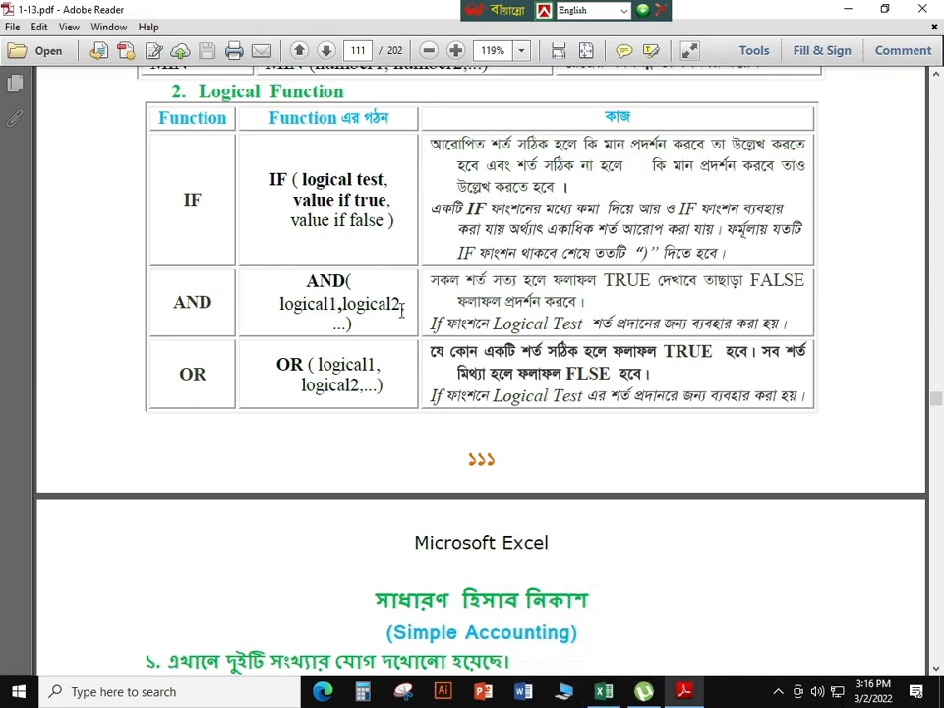
scroll(437, 324, up, 3)
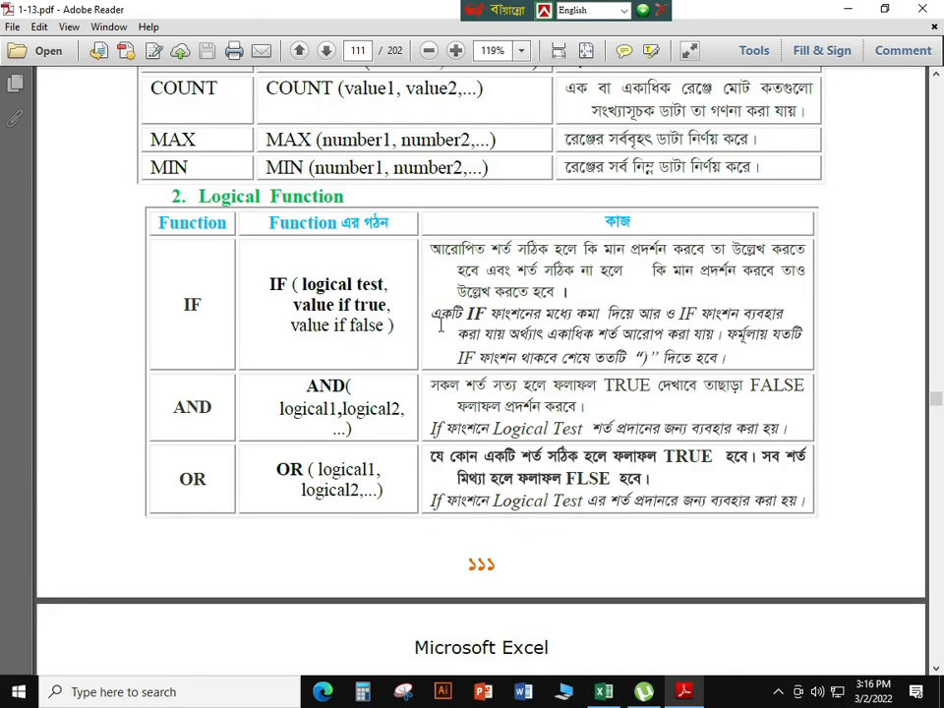
scroll(440, 324, up, 7)
scroll(440, 323, down, 10)
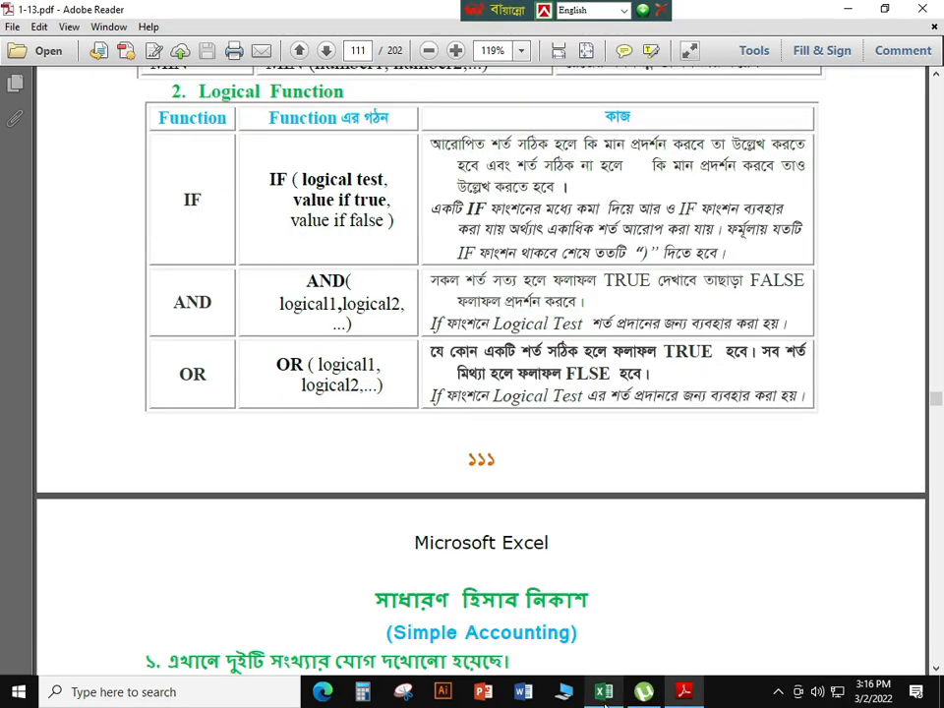
click(604, 694)
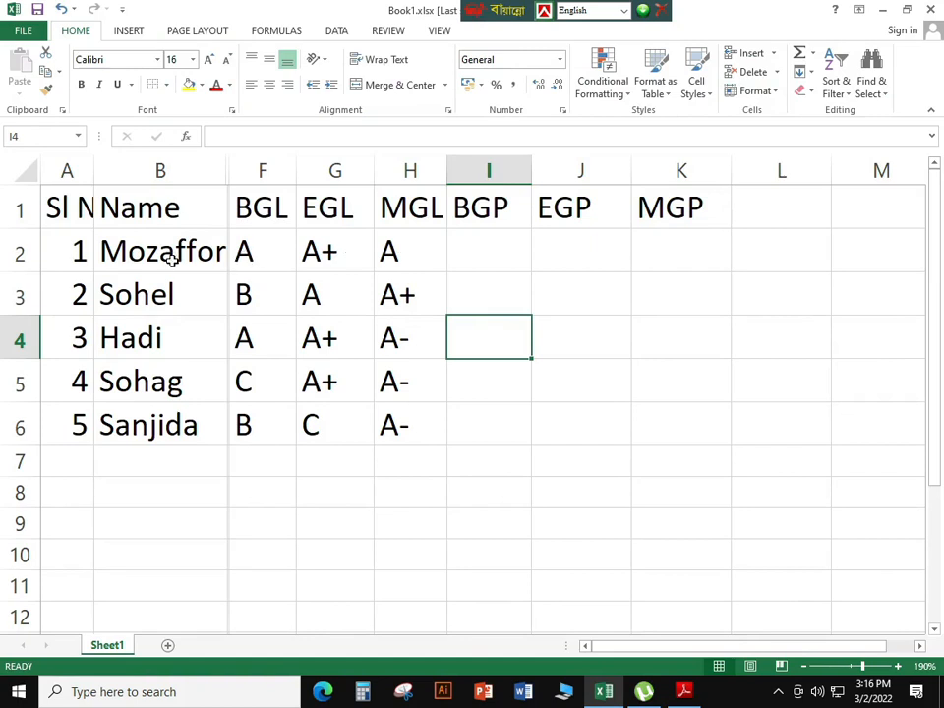
Start an IF formula in cell I2 that gives 5 when F2 equals "A+".
click(487, 255)
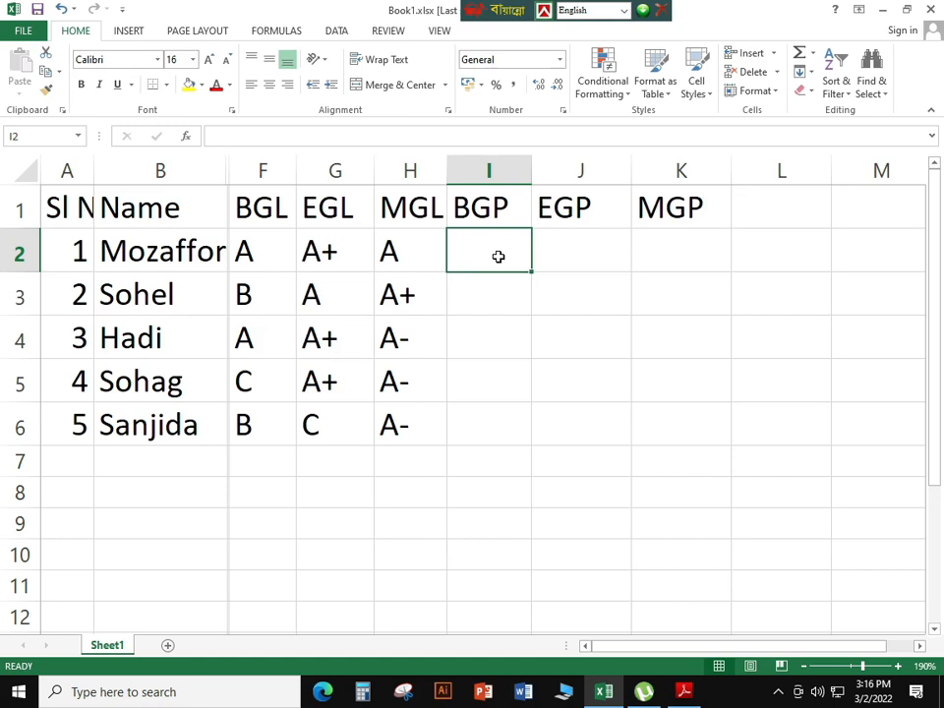
text(=if)
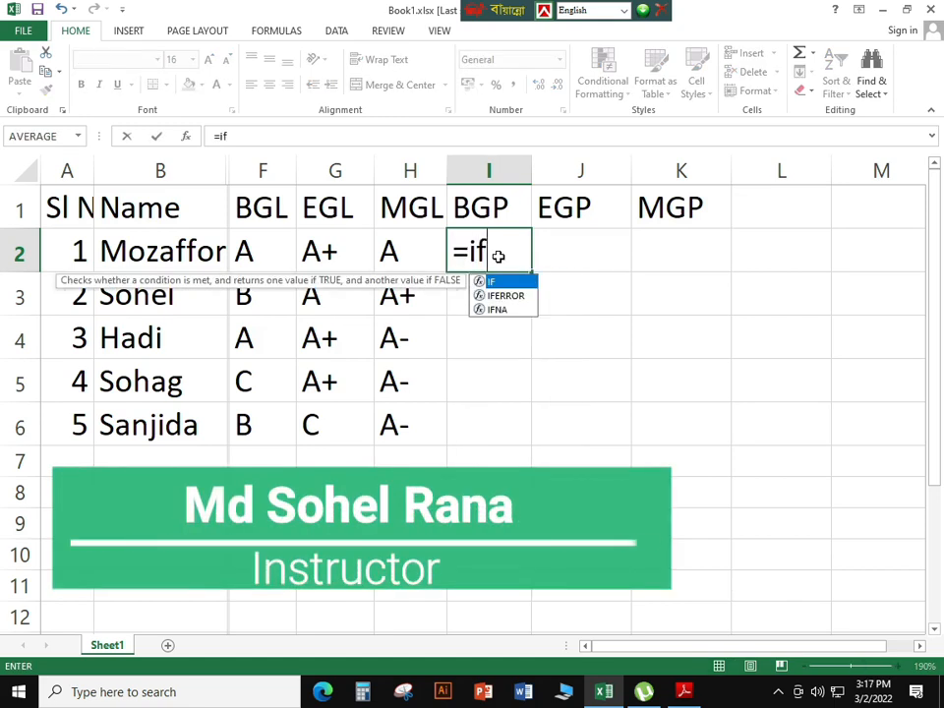
text(()
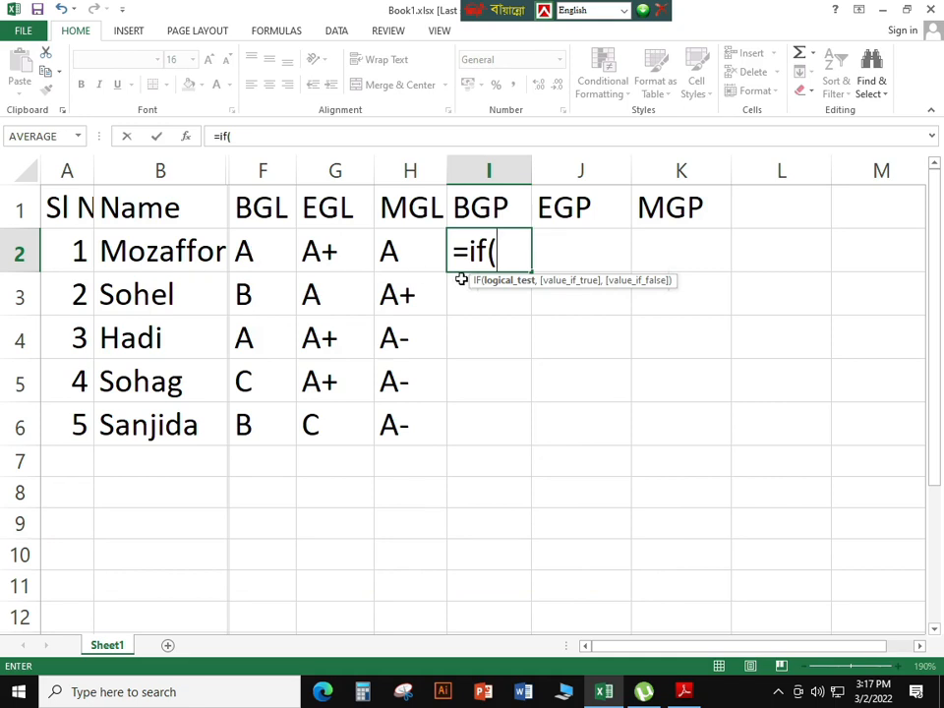
text(f)
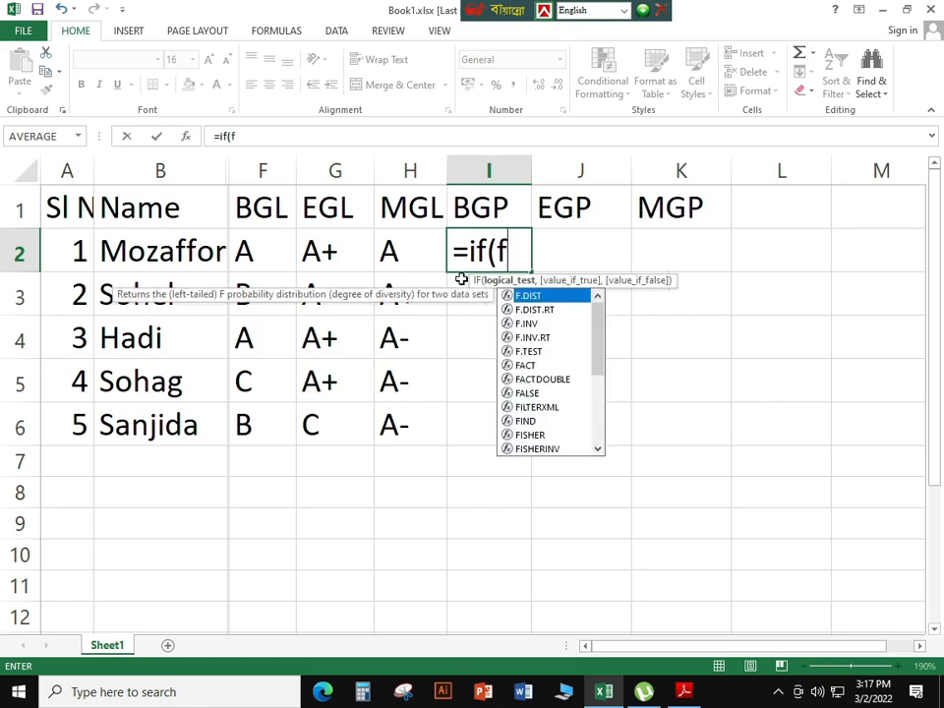
text(2)
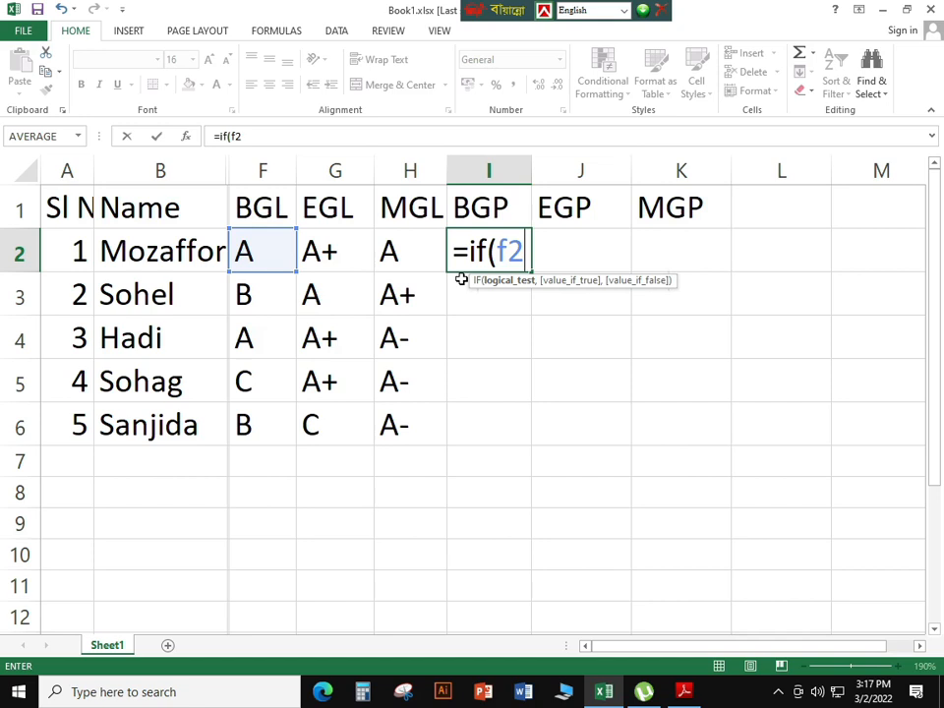
text(=)
text("A+)
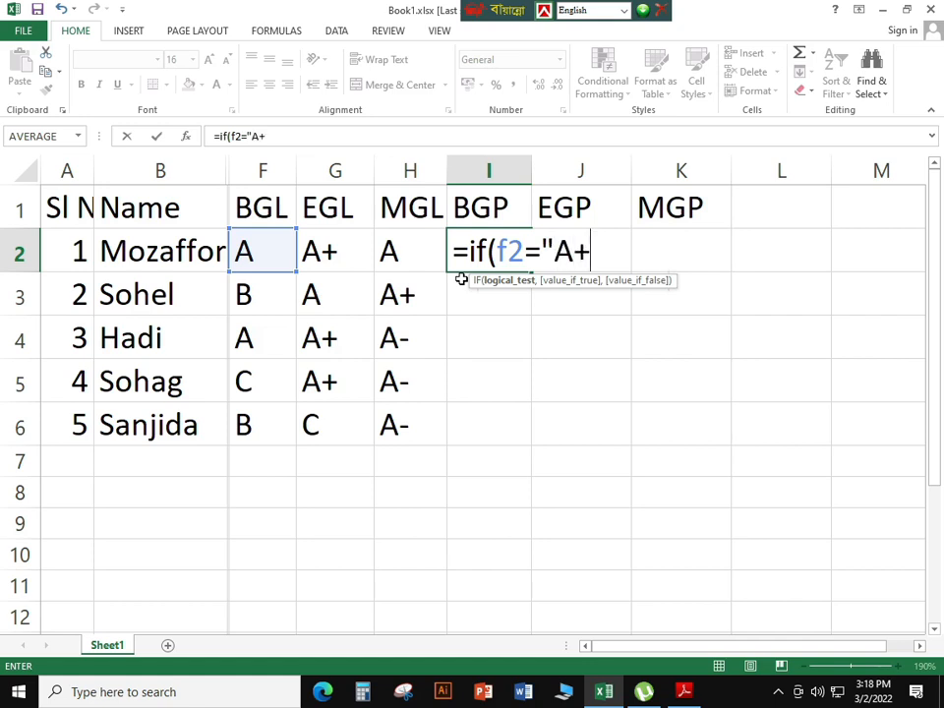
text(")
text(,)
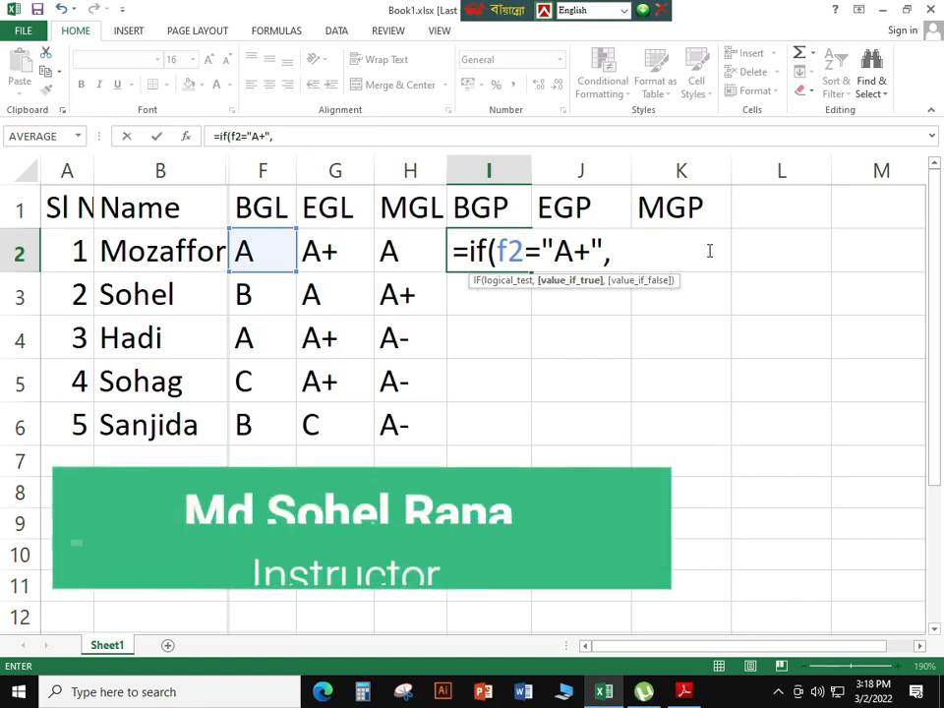
text(5)
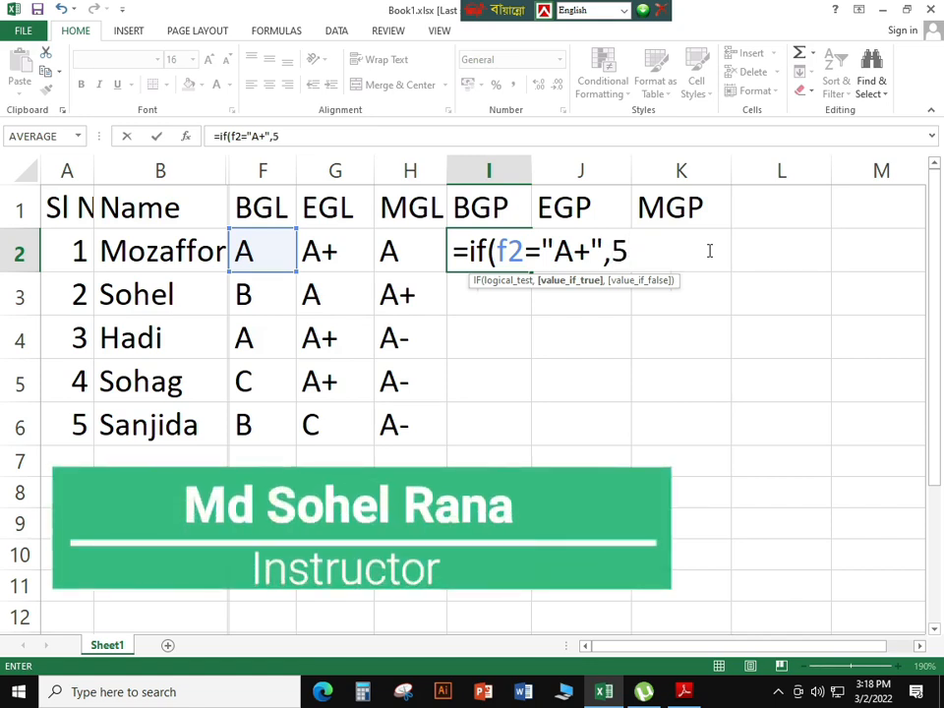
text(,)
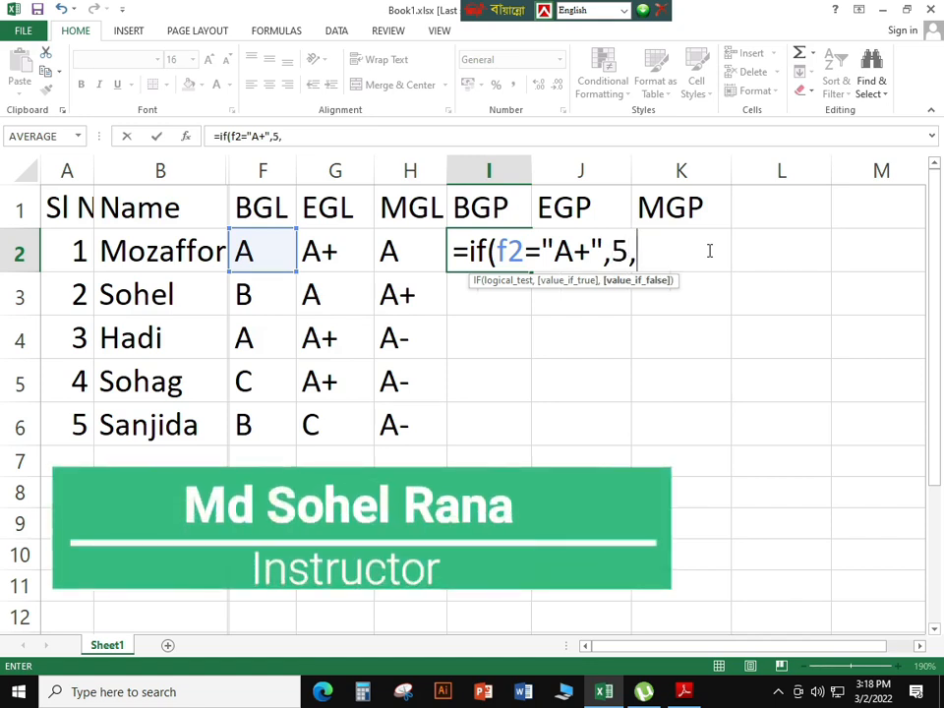
Nest a second IF in the I2 formula that gives 4 when F2 equals "A".
text(IF()
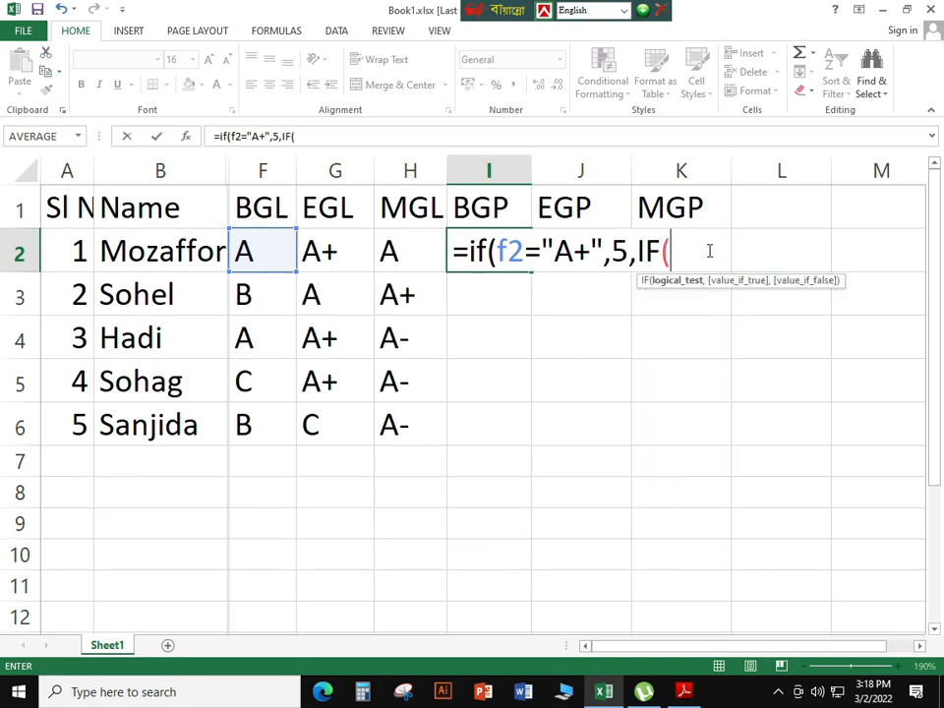
text(F2)
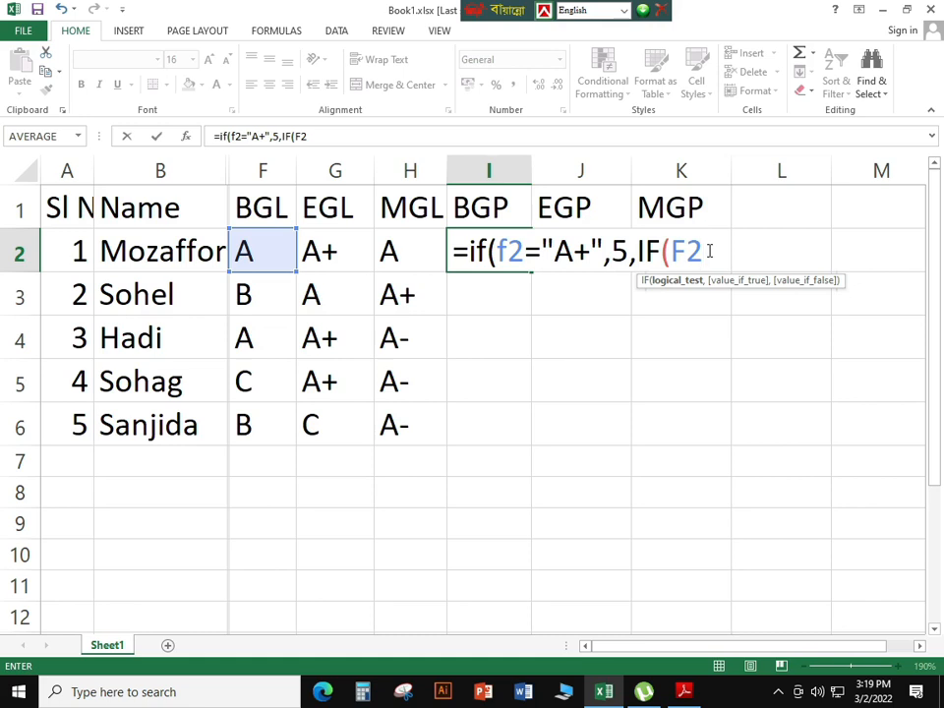
text(="A",)
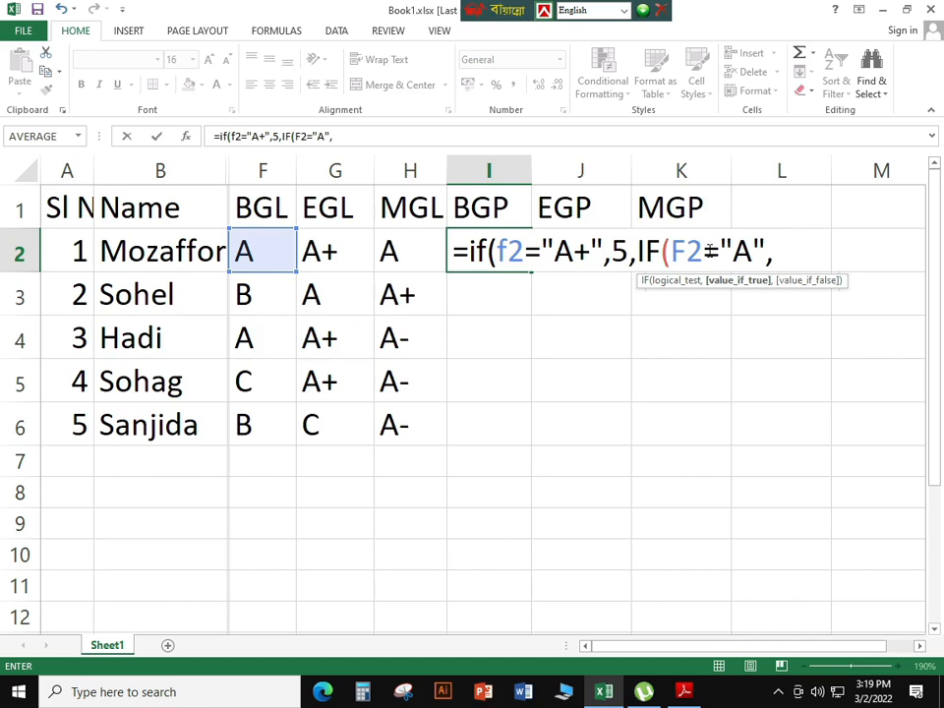
text(4)
Nest a third IF in the I2 formula that gives 3.5 when F2 equals "A-".
text(,IF)
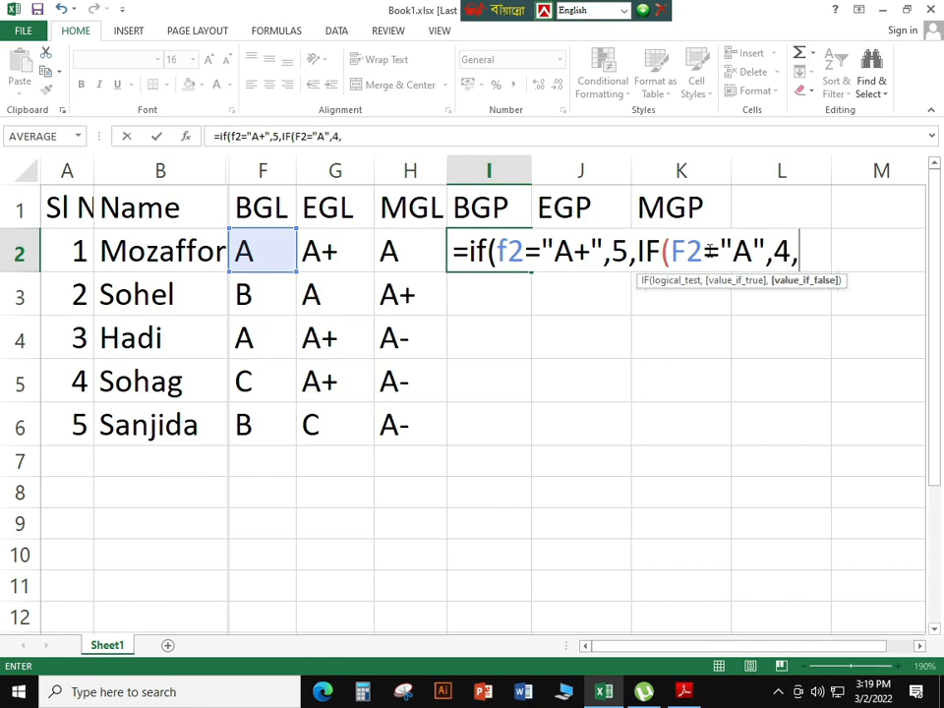
text(()
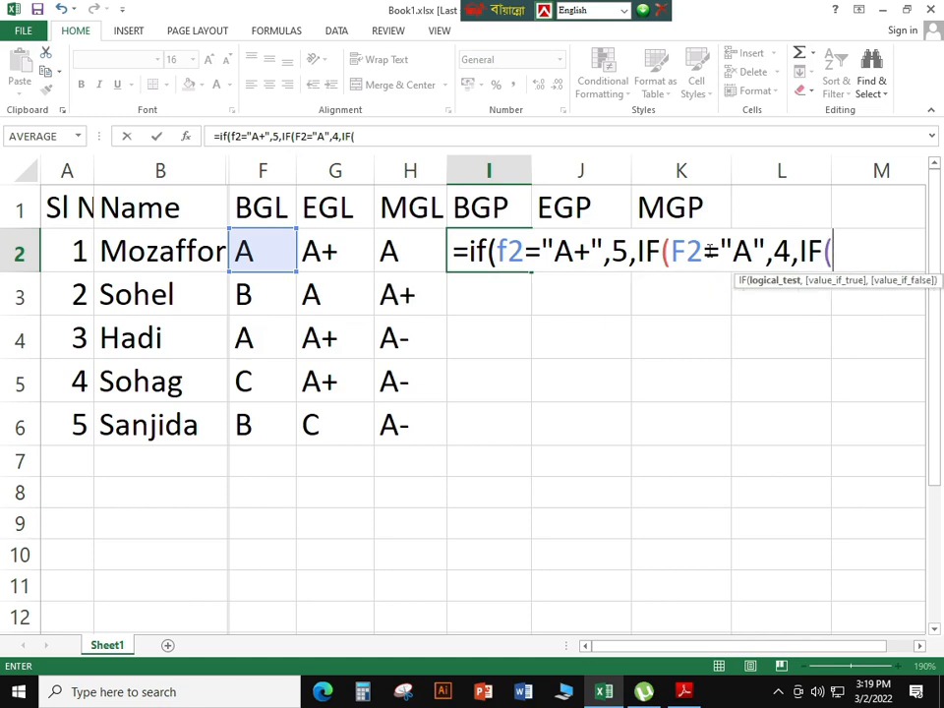
text(F2=)
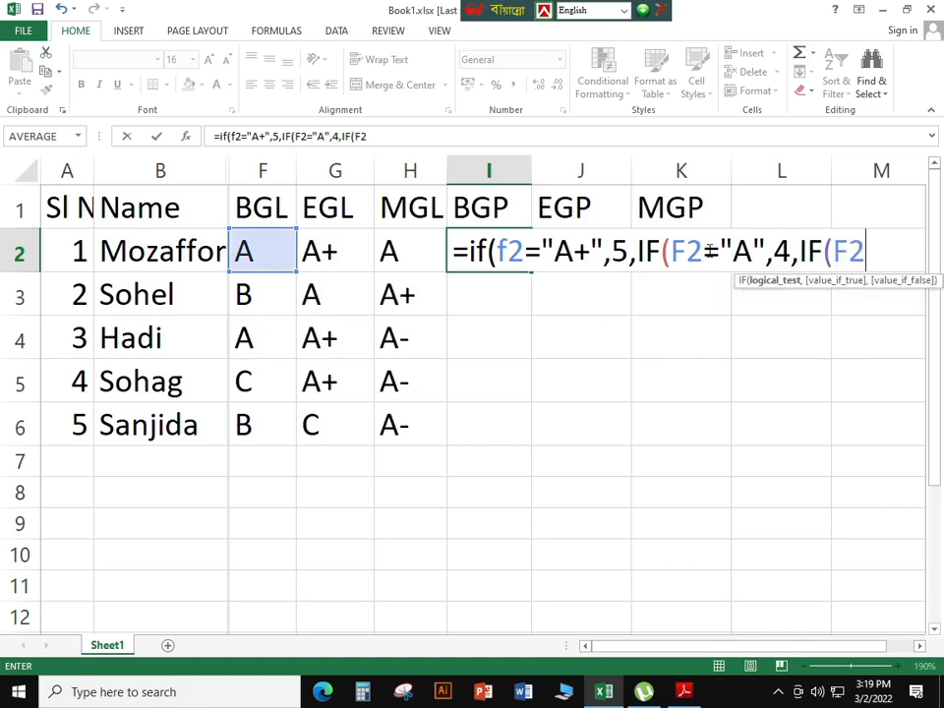
text(")
text(A)
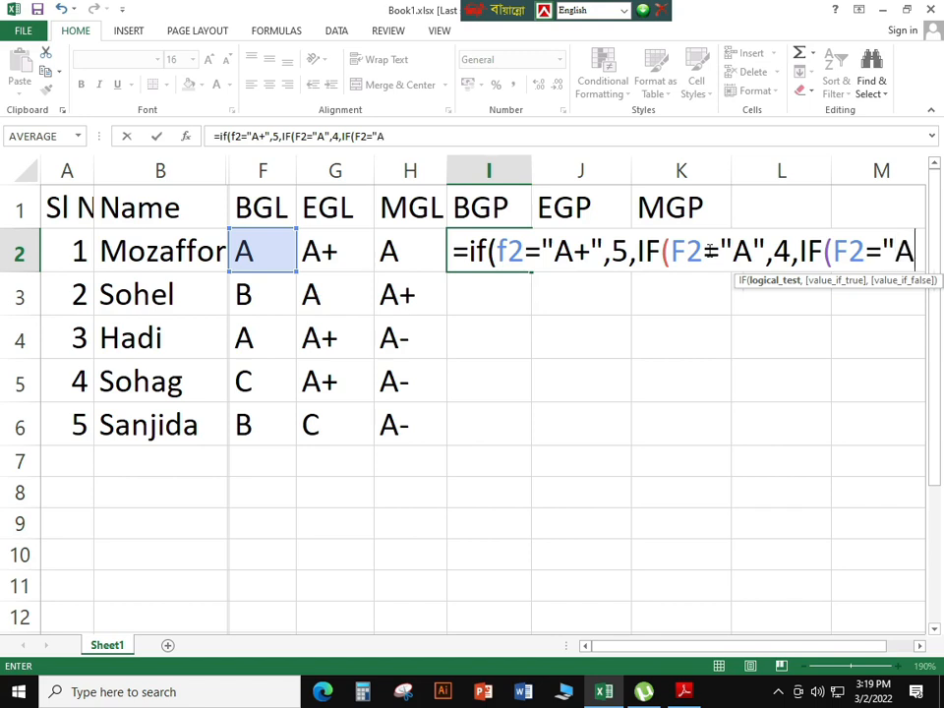
text(-")
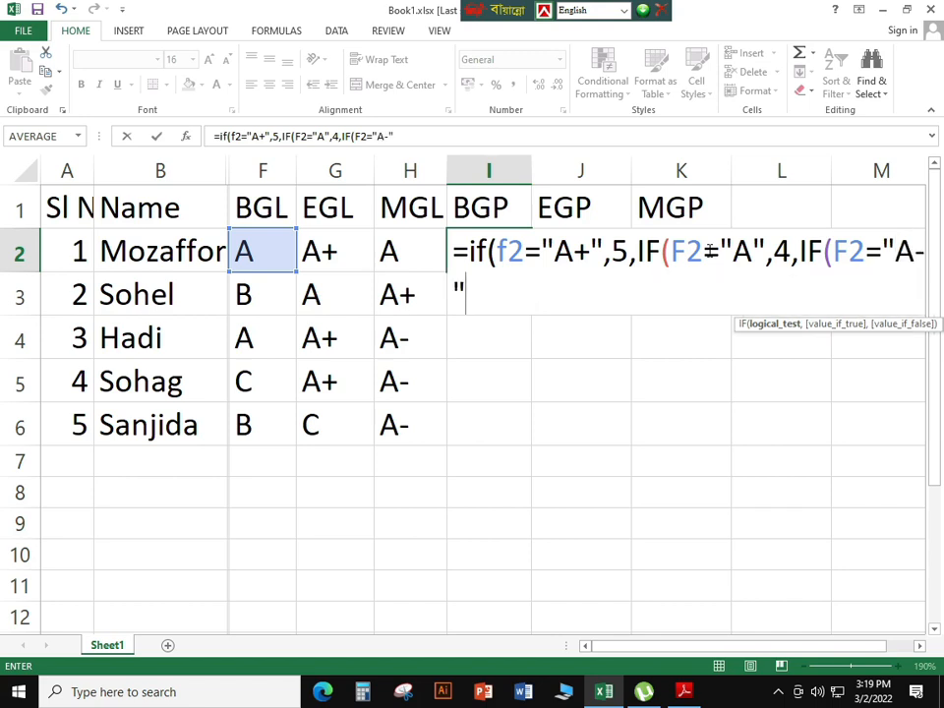
text(,)
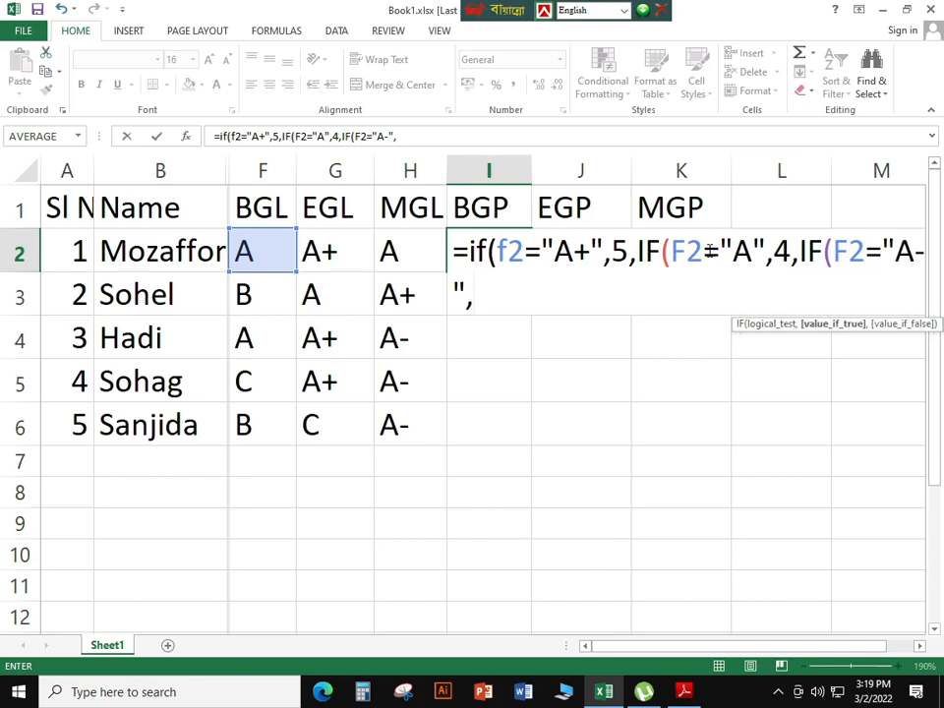
text(3.5)
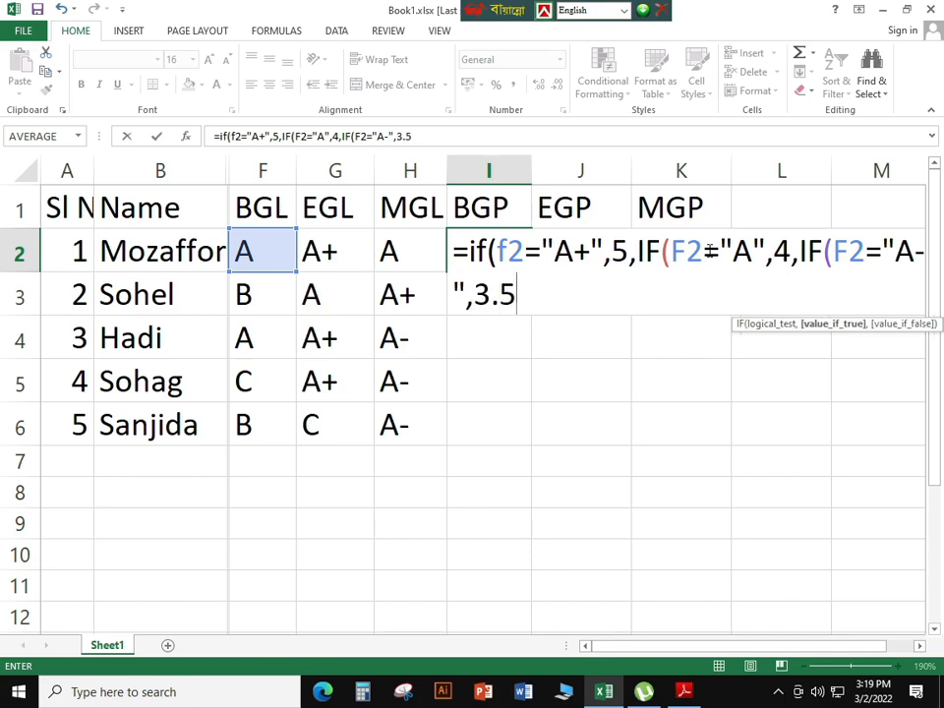
Nest a fourth IF in the I2 formula that gives 3 when F2 equals "B".
text(,IF)
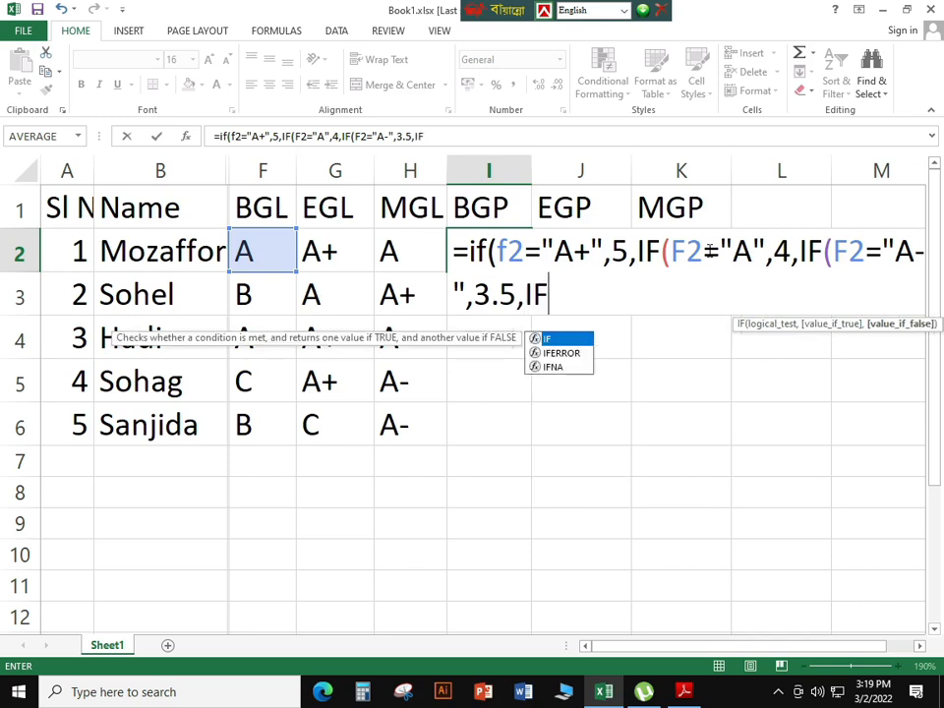
text(()
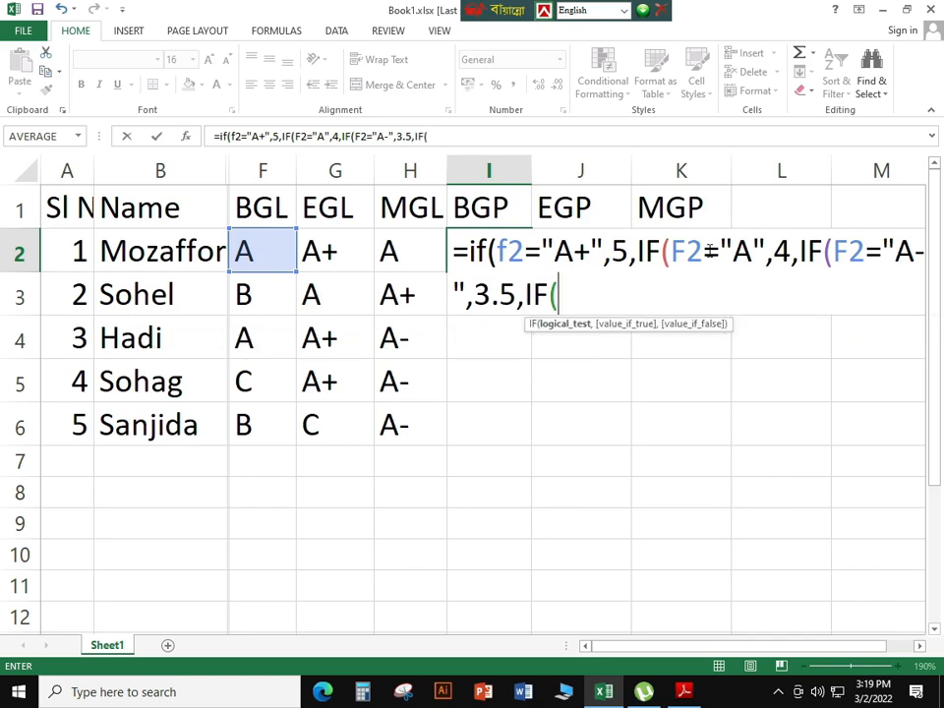
text(F2)
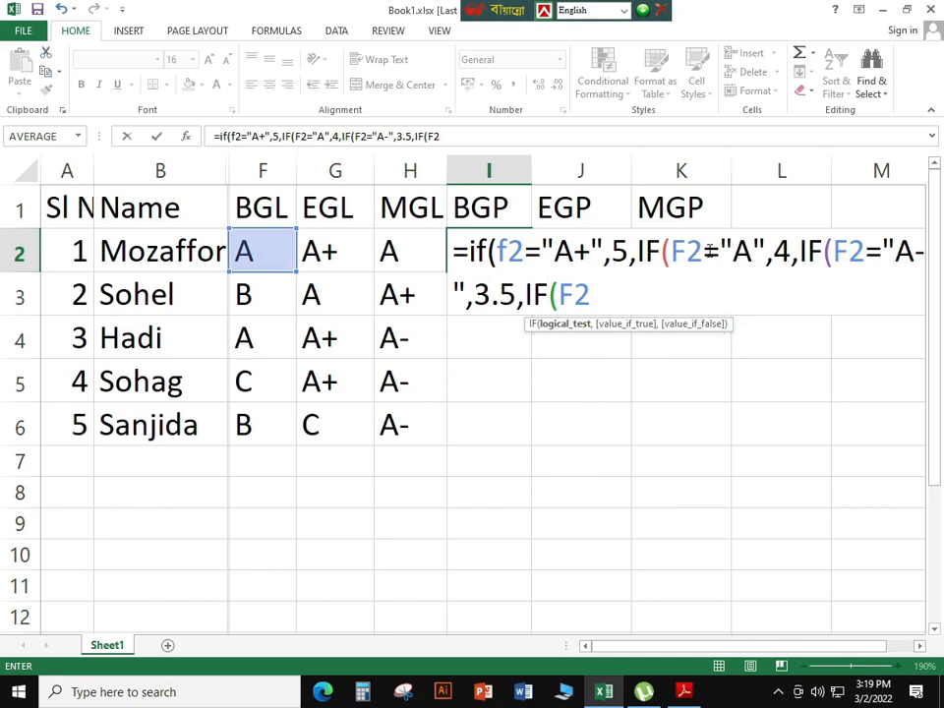
text(="B)
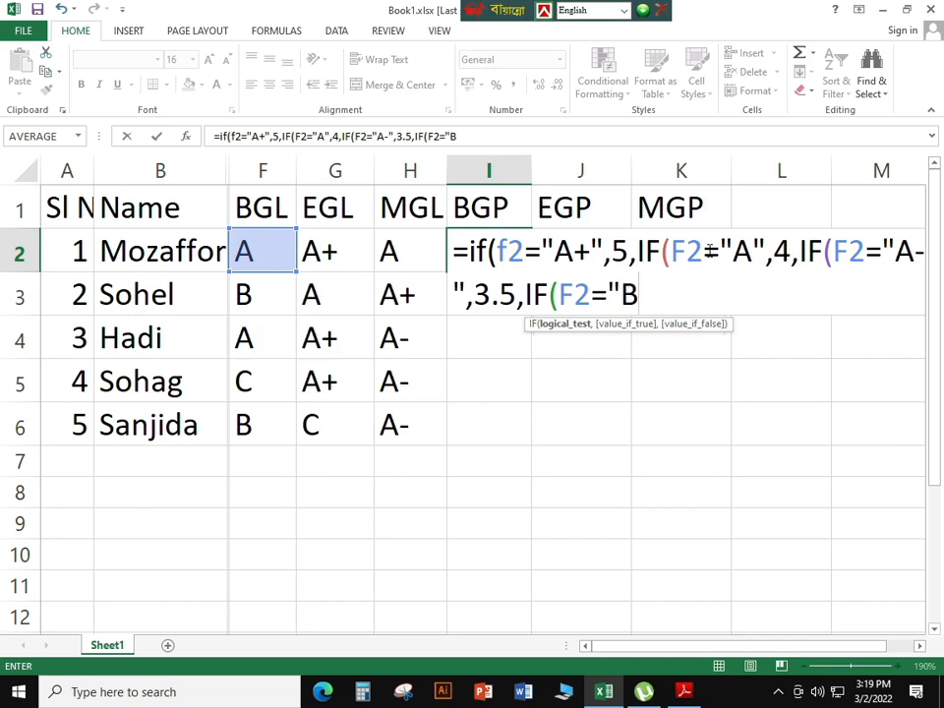
text(",)
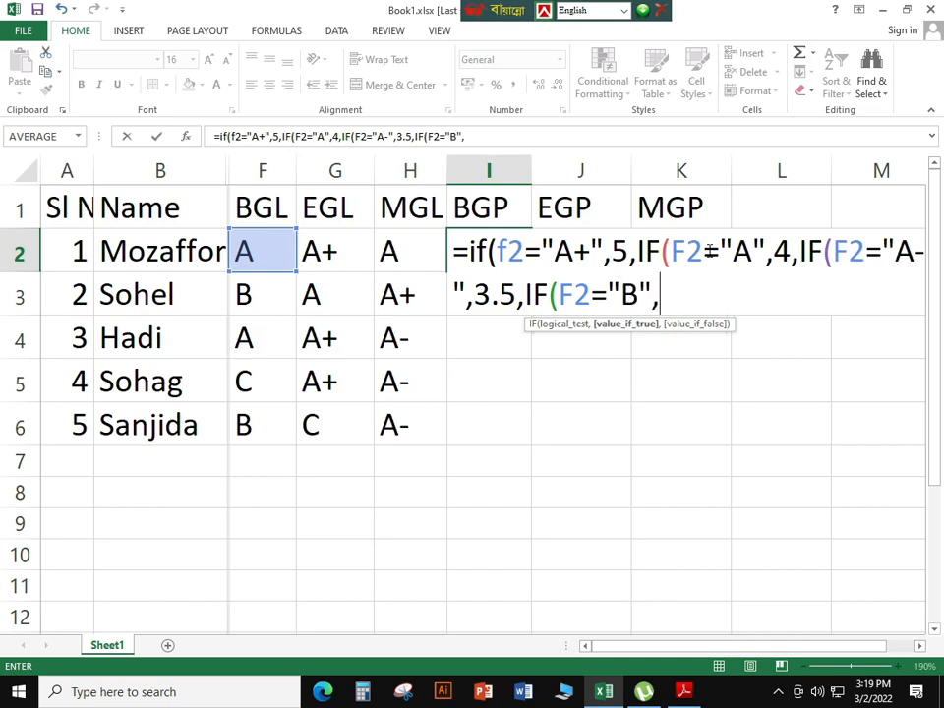
text(3,)
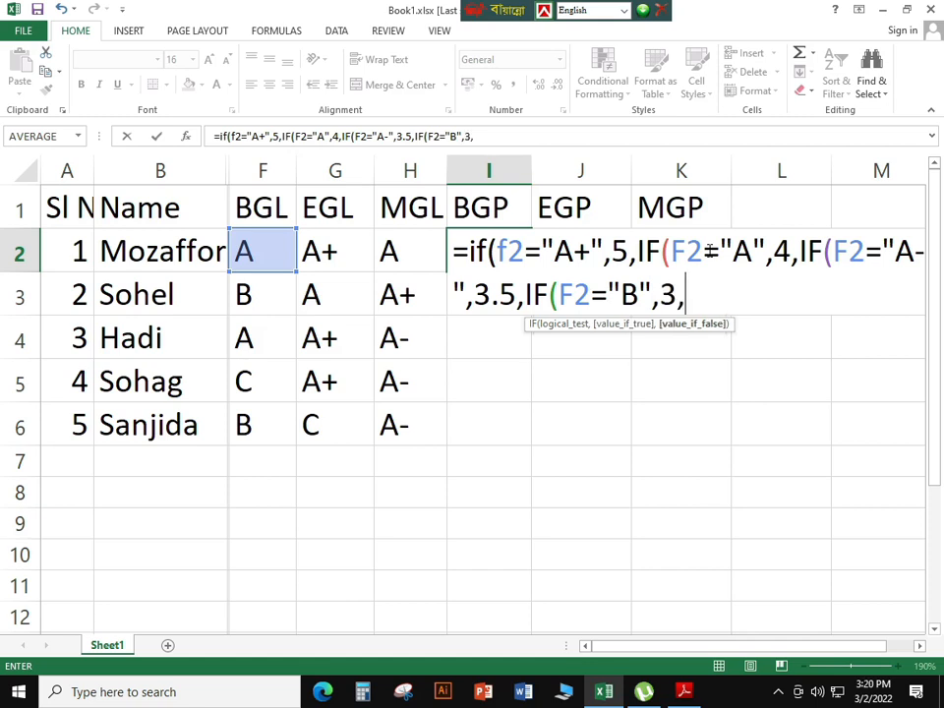
Nest a fifth IF in the I2 formula that gives 2 when F2 equals "C".
text(IF()
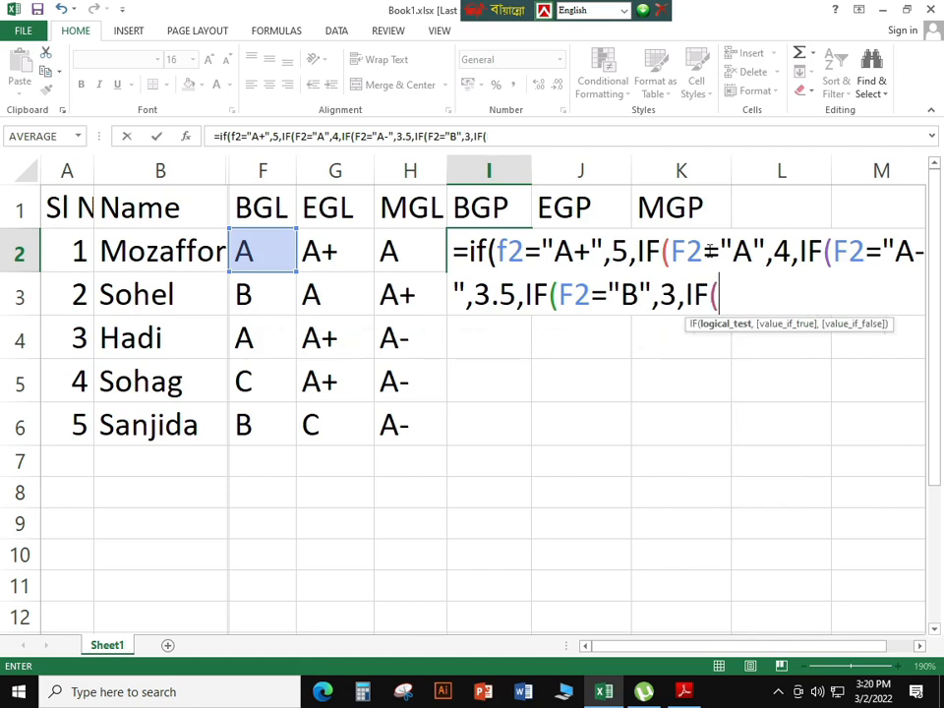
text(F2=)
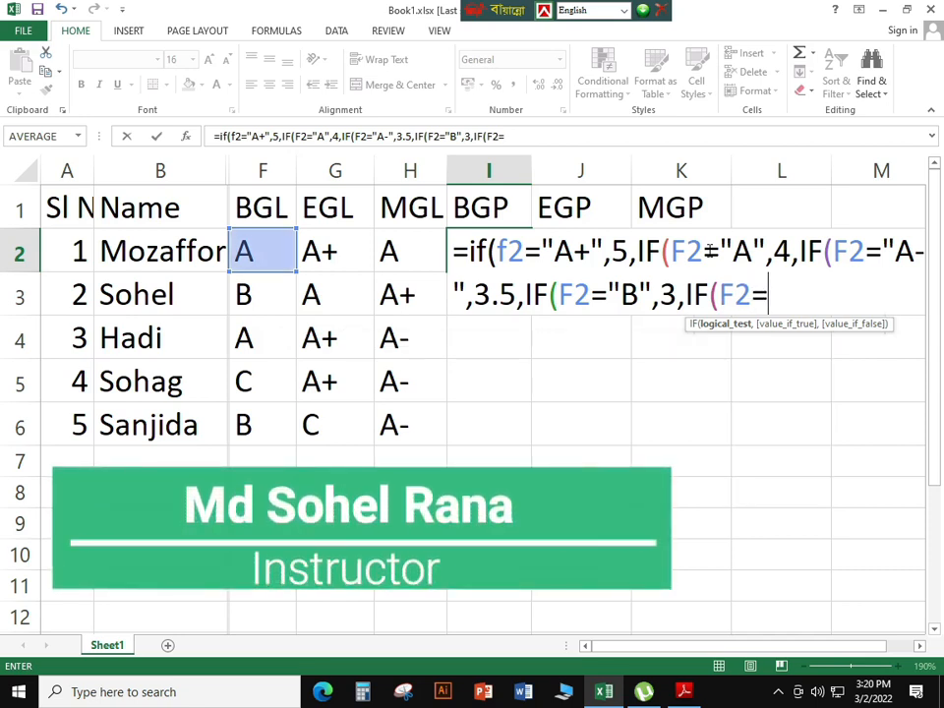
text(C)
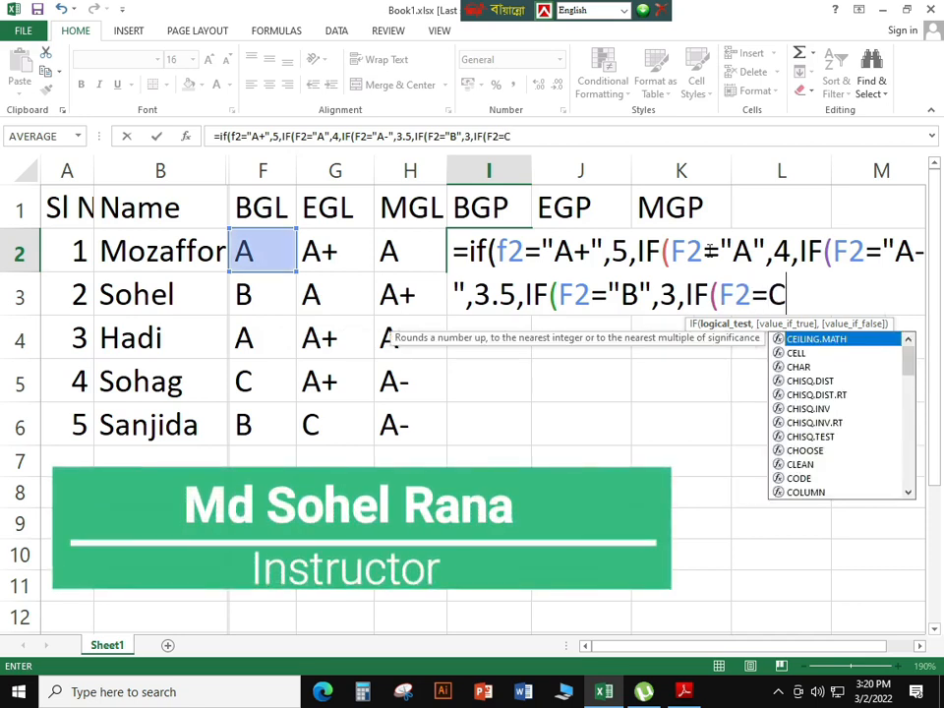
key(BackSpace)
text(")
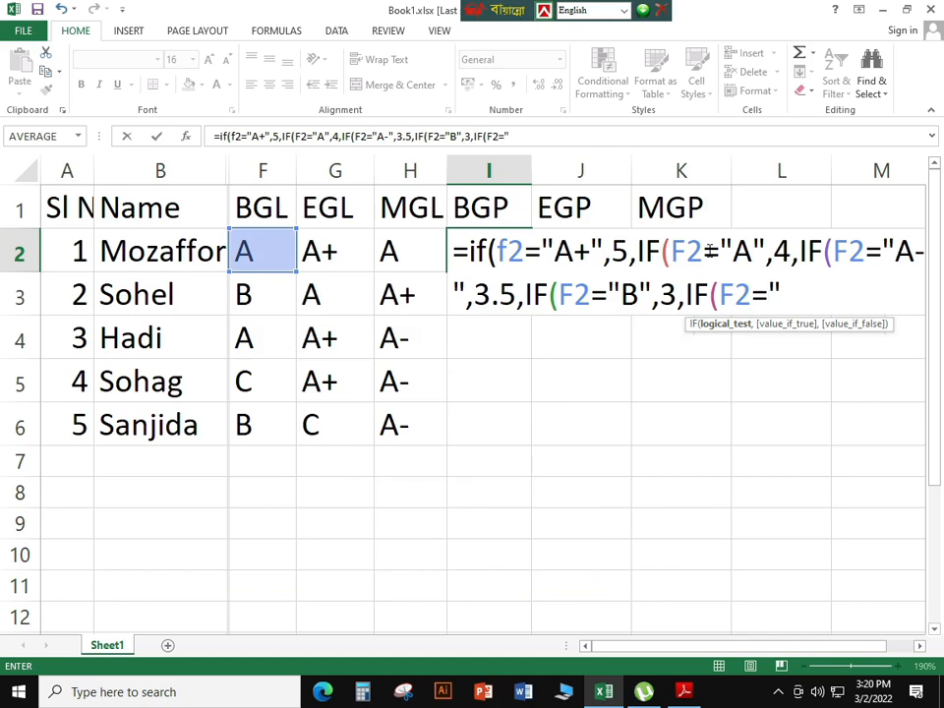
text(C",)
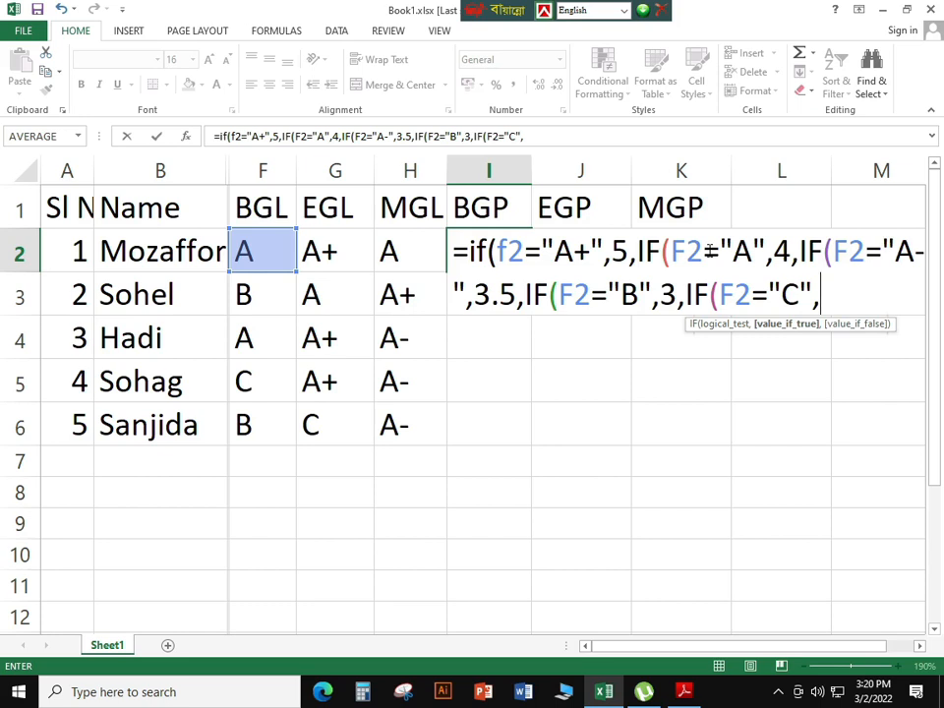
text(2,IF)
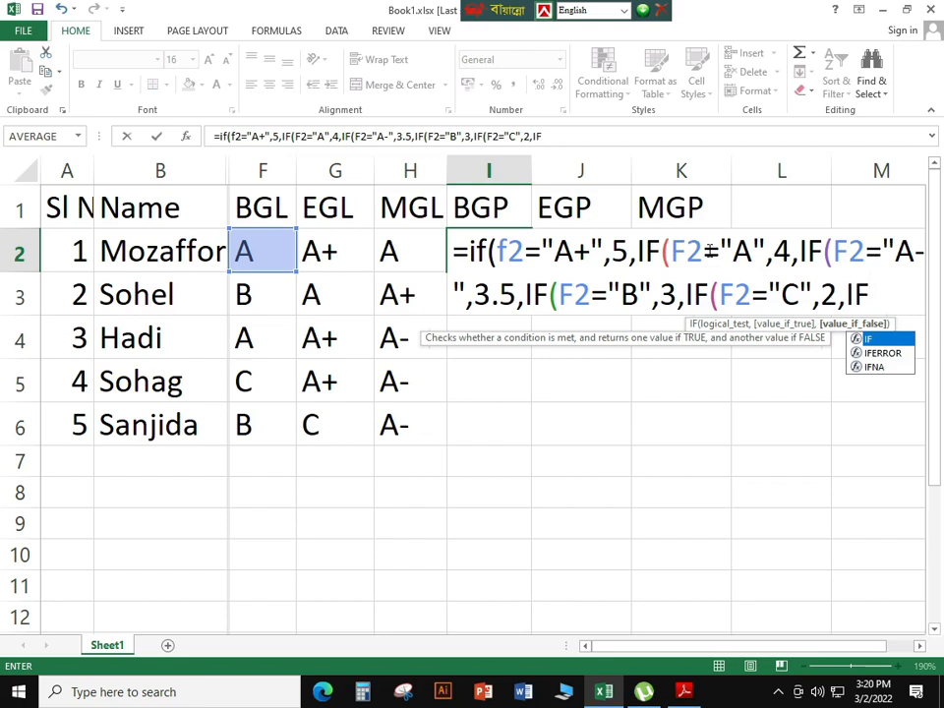
Nest a sixth IF in the I2 formula that gives 1 when F2 equals "D".
text((F)
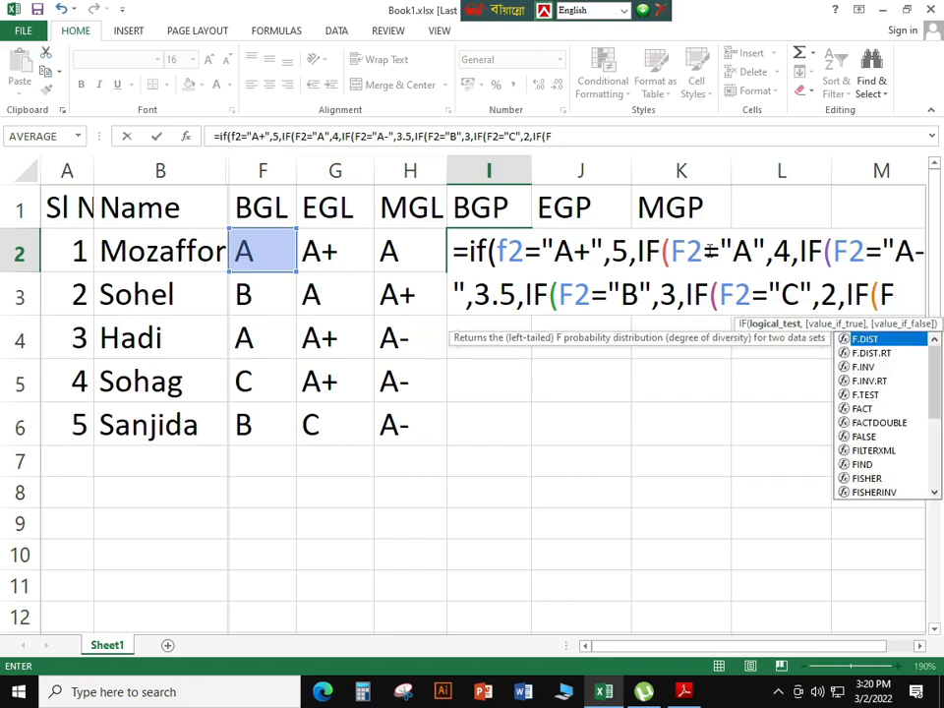
text(2=)
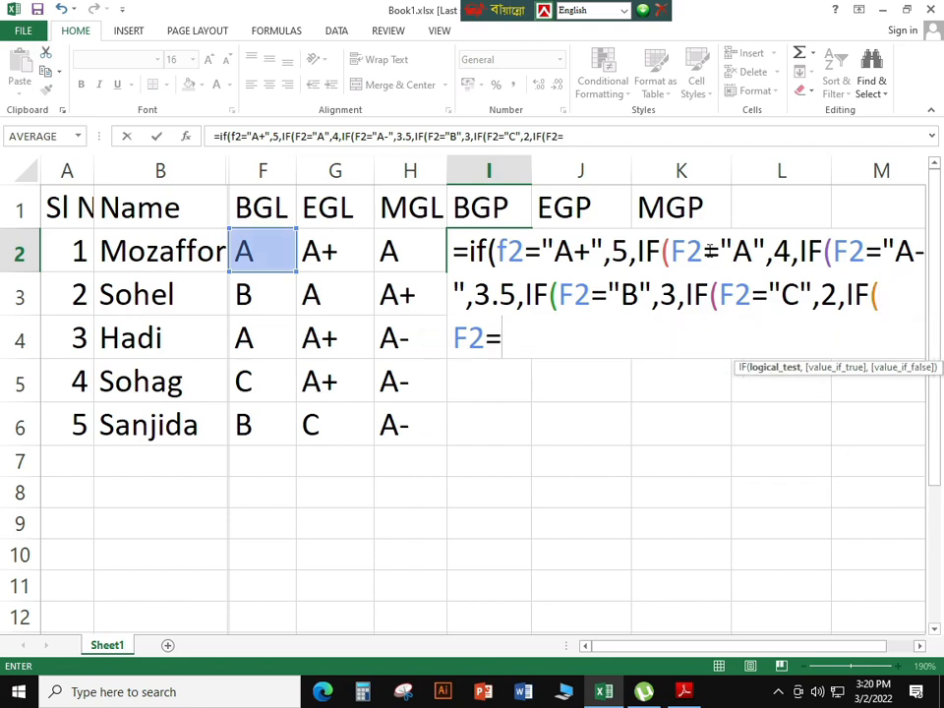
text("D")
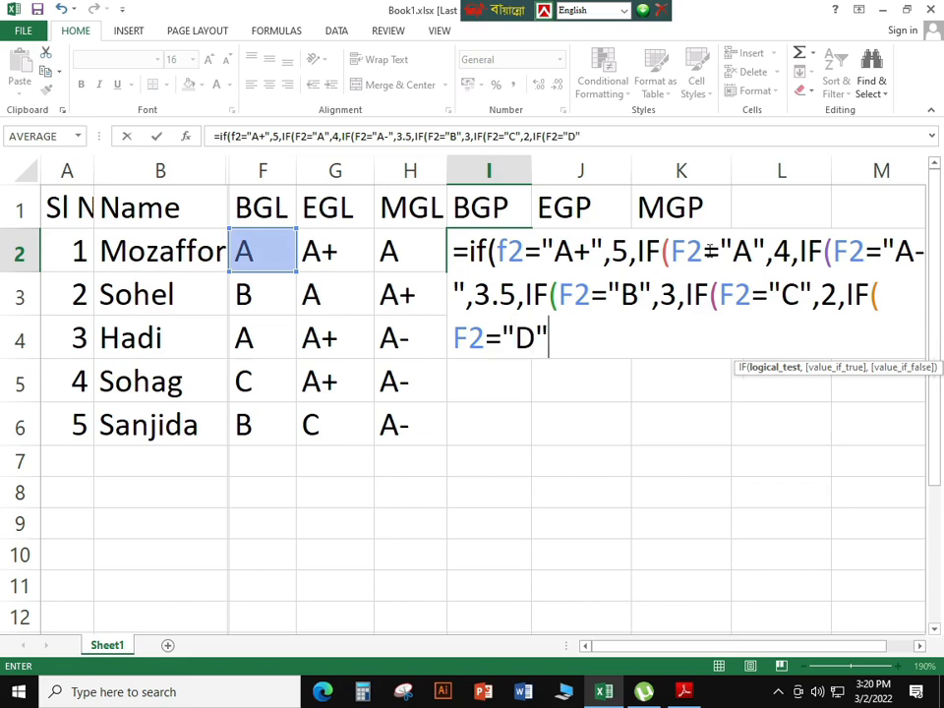
text(,)
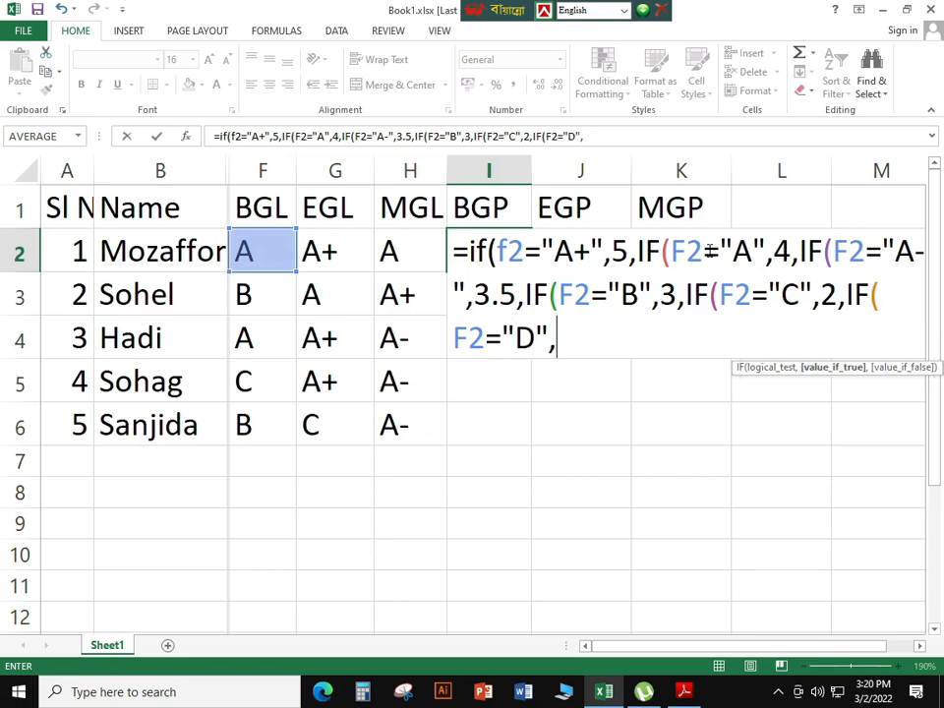
text(1,)
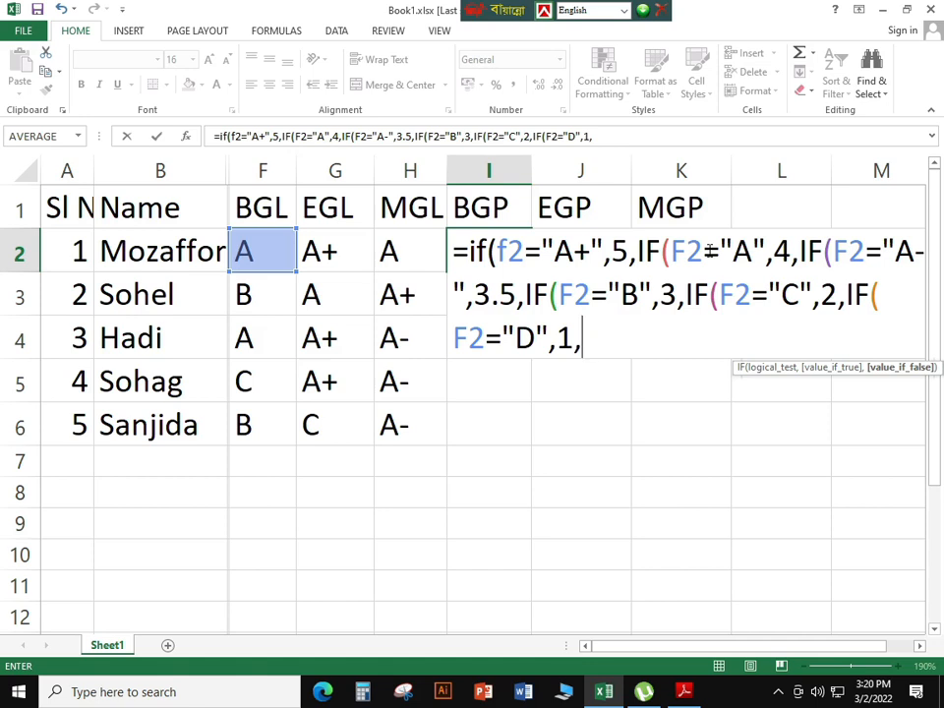
Finish the I2 formula with O as the last value-if-false, close all six IFs with parentheses and enter it.
text(O)
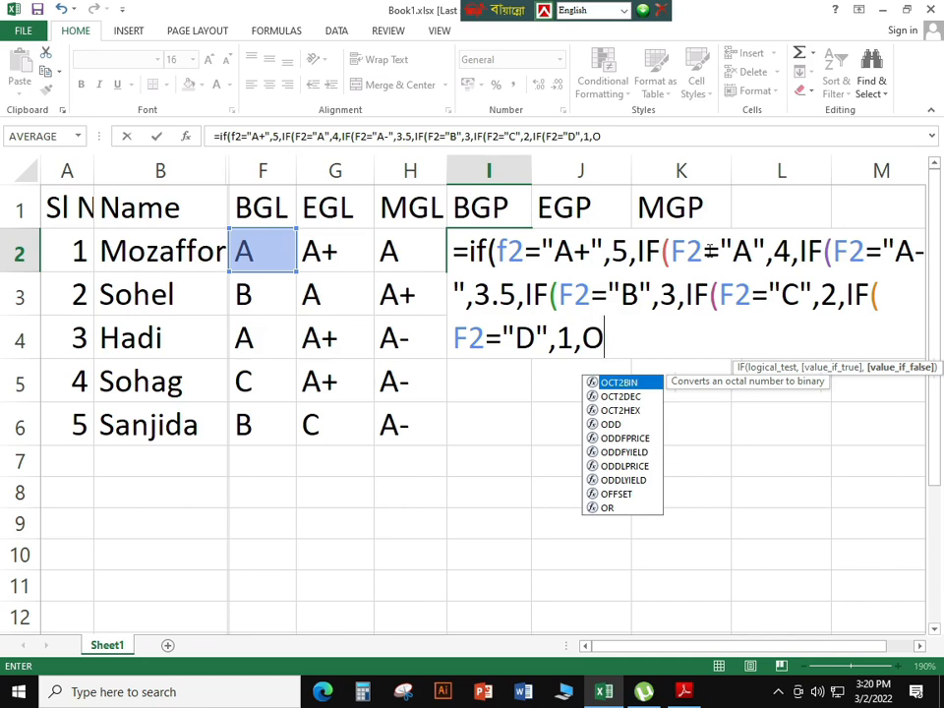
text())
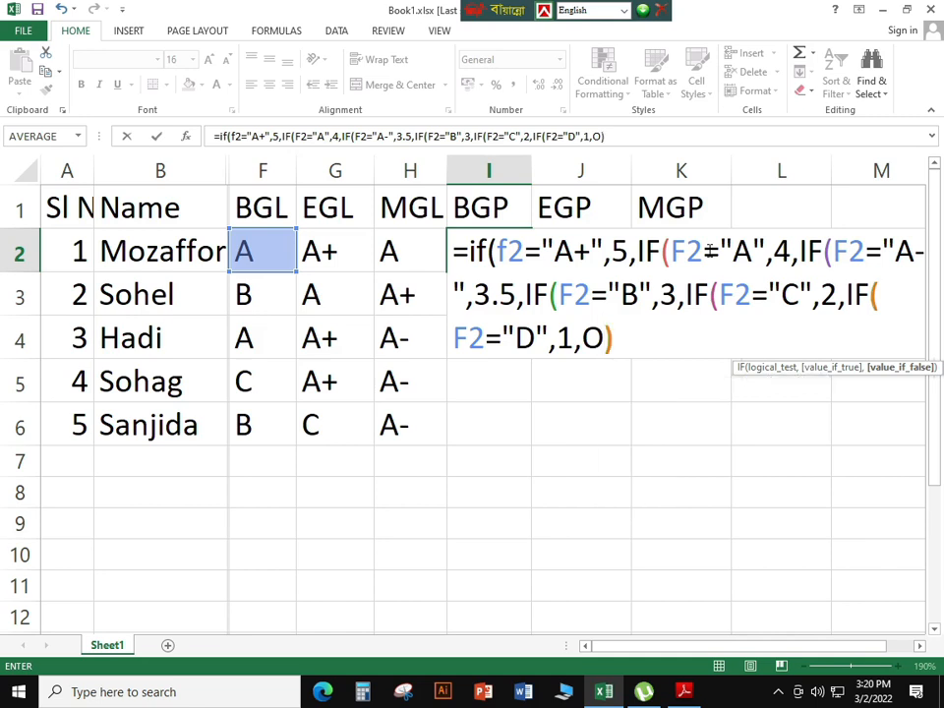
text()))
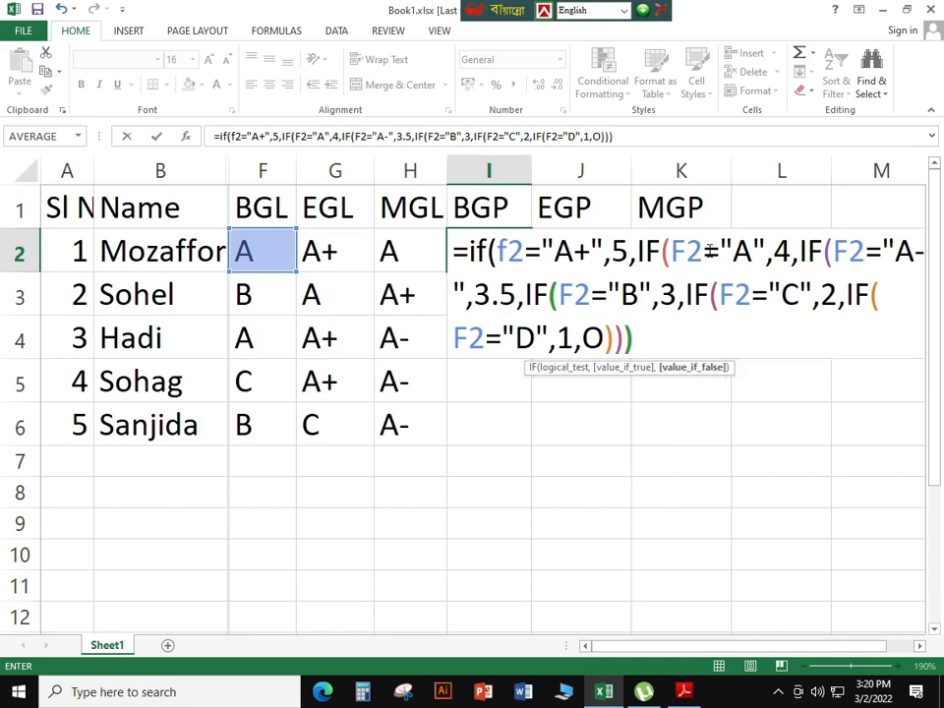
text())))
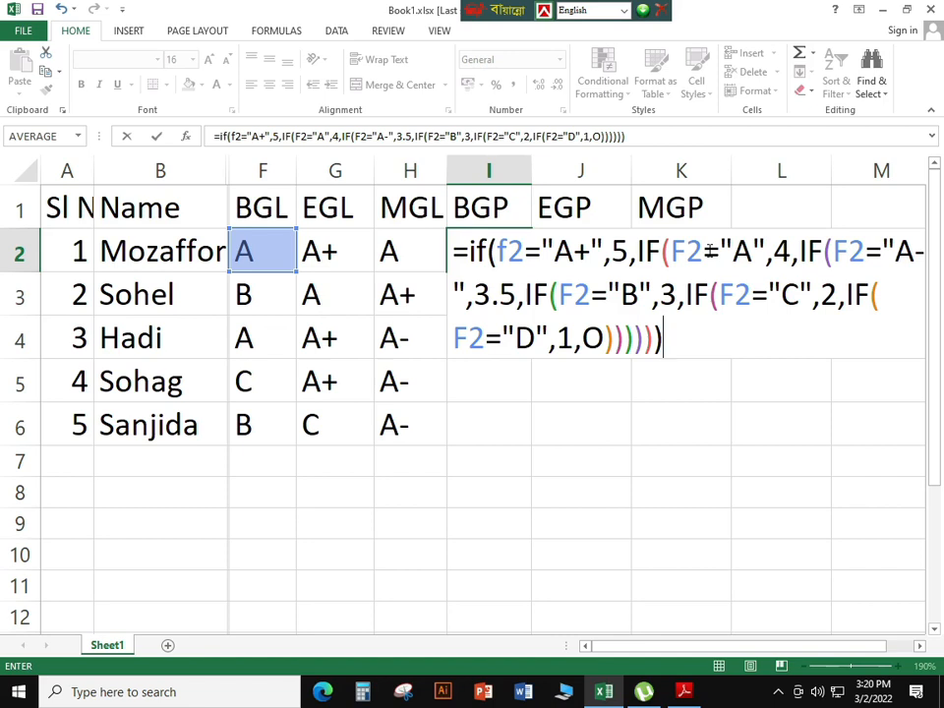
key(Return)
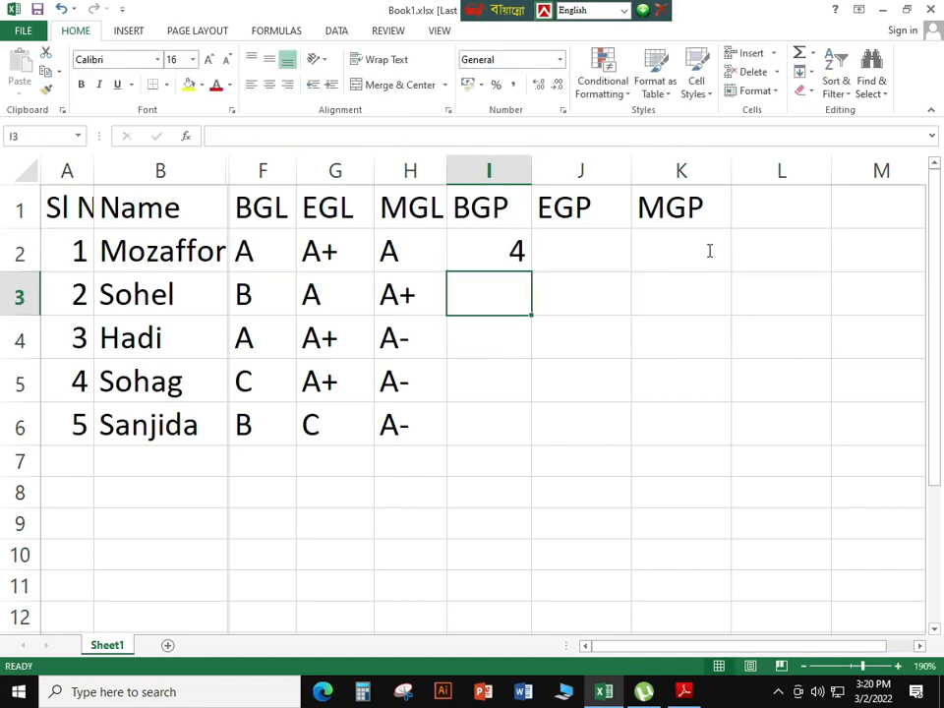
Fill the I2 formula through the range I2:K6 and check the BGP, EGP and MGP cells of the first student.
click(476, 249)
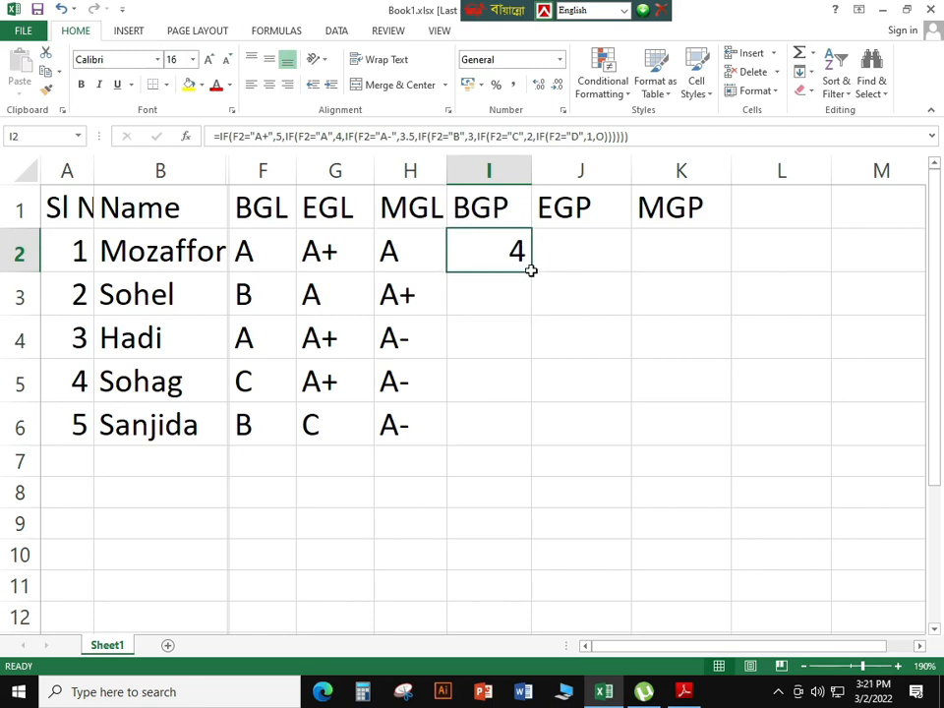
drag(532, 270, 747, 437)
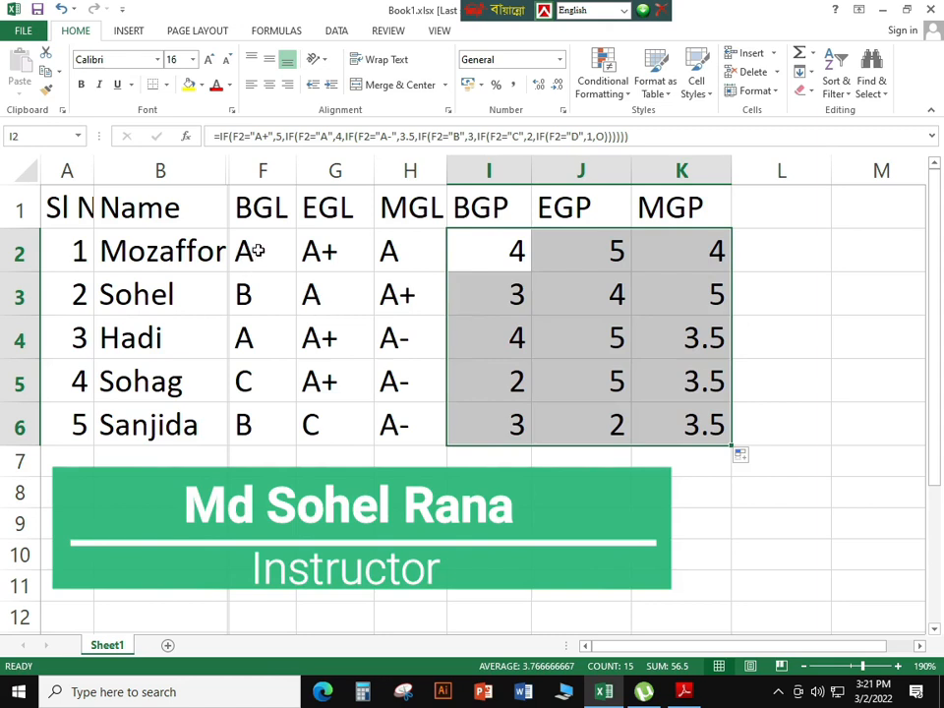
click(516, 252)
click(582, 253)
click(709, 253)
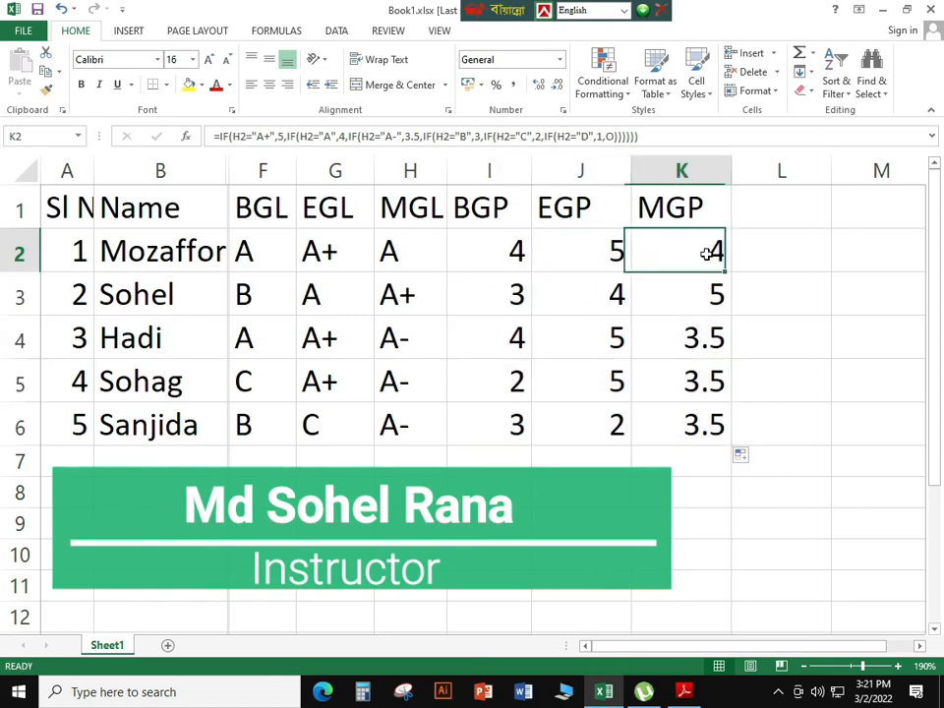